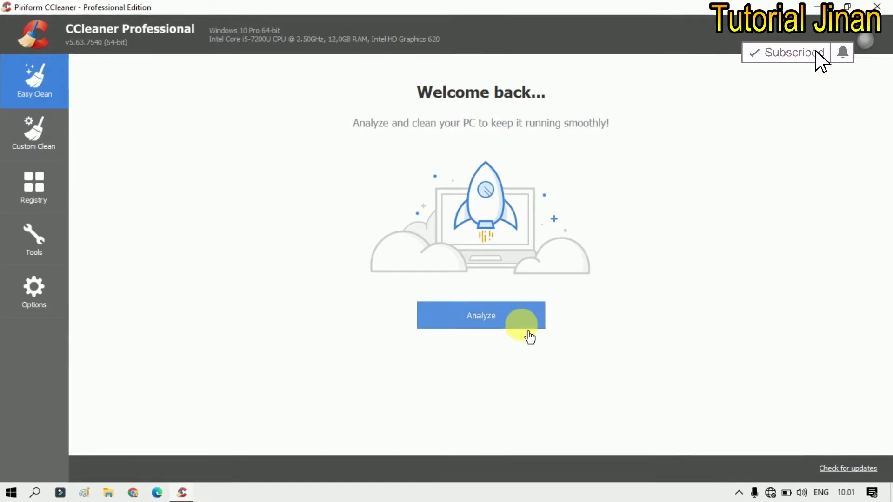
Step: Analyze the PC with Easy Clean, force-closing Google Chrome for the analysis, and clean all trackers and junk
left_click(528, 333)
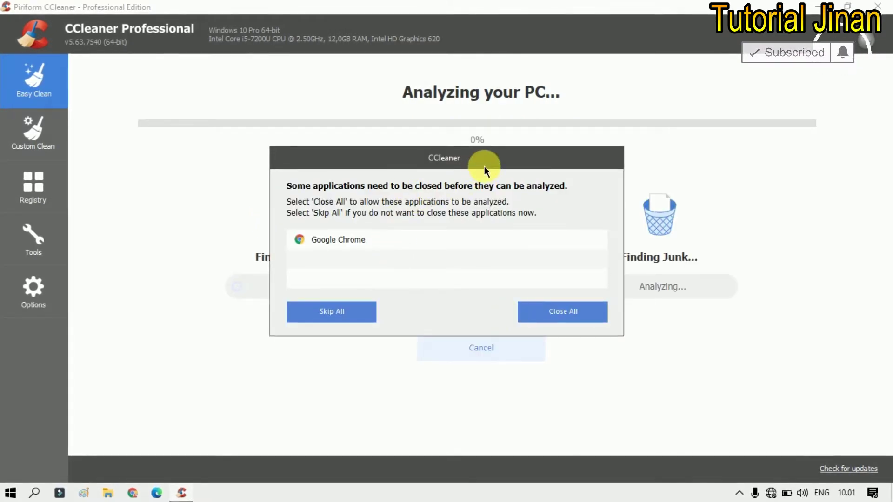
left_click_drag(484, 166, 541, 146)
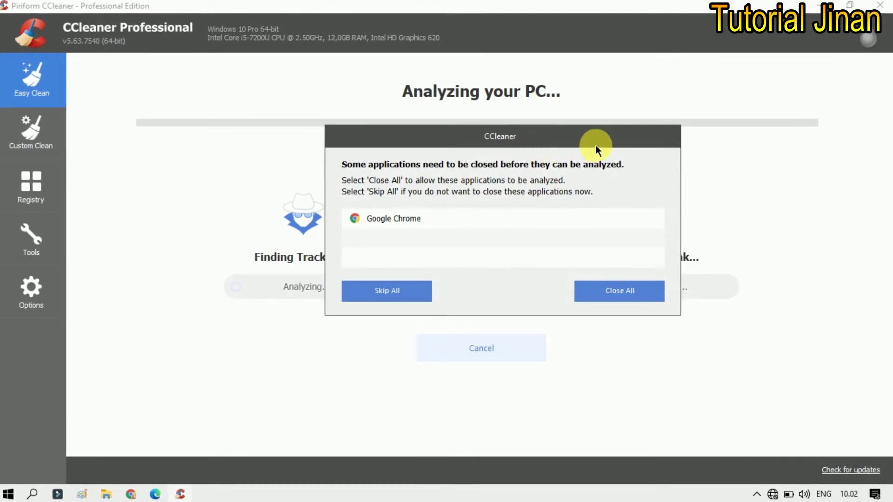
left_click_drag(602, 141, 563, 143)
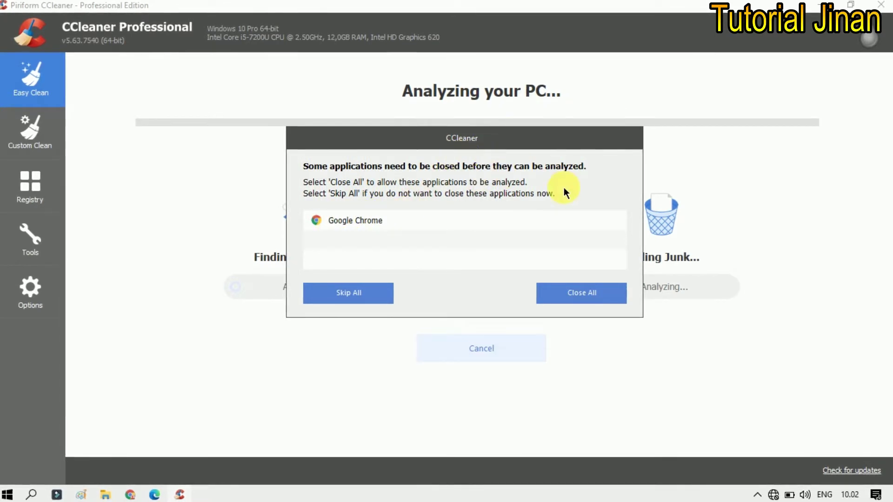
left_click_drag(510, 135, 531, 157)
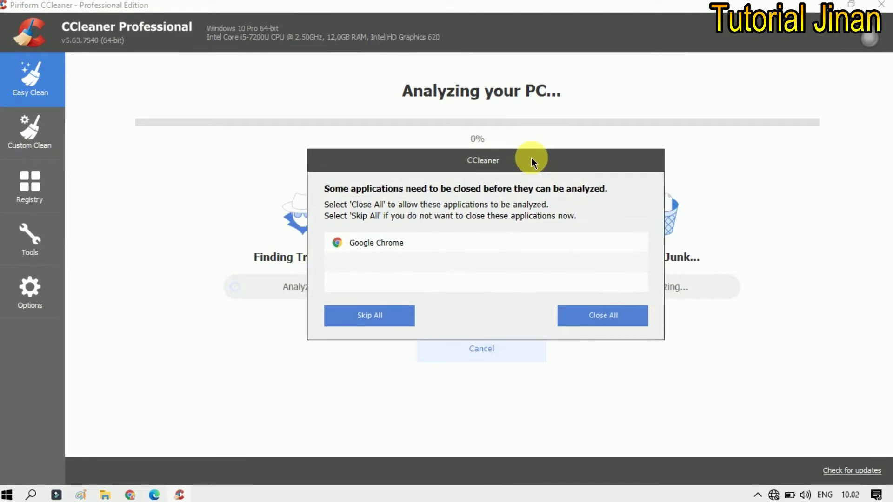
left_click(611, 316)
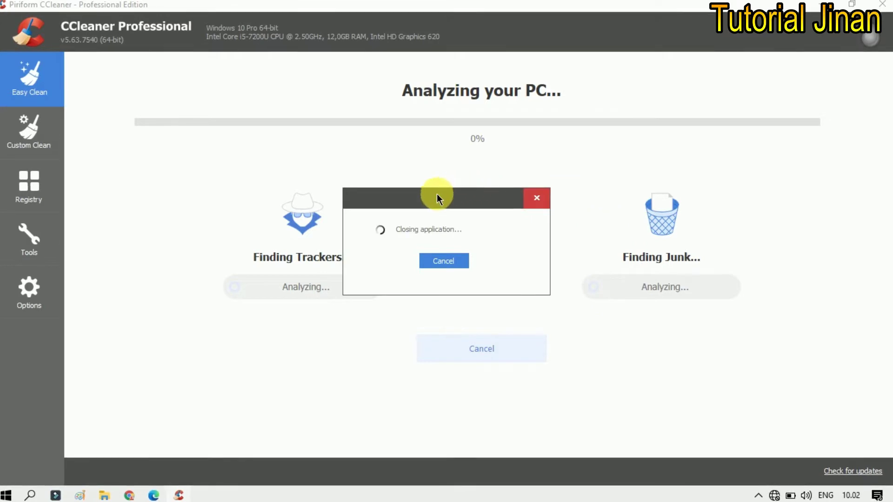
left_click_drag(437, 193, 482, 185)
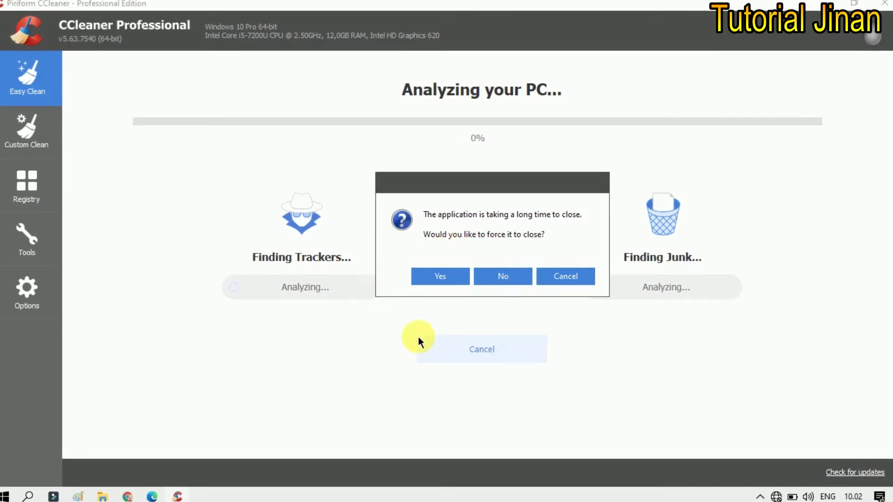
left_click(433, 277)
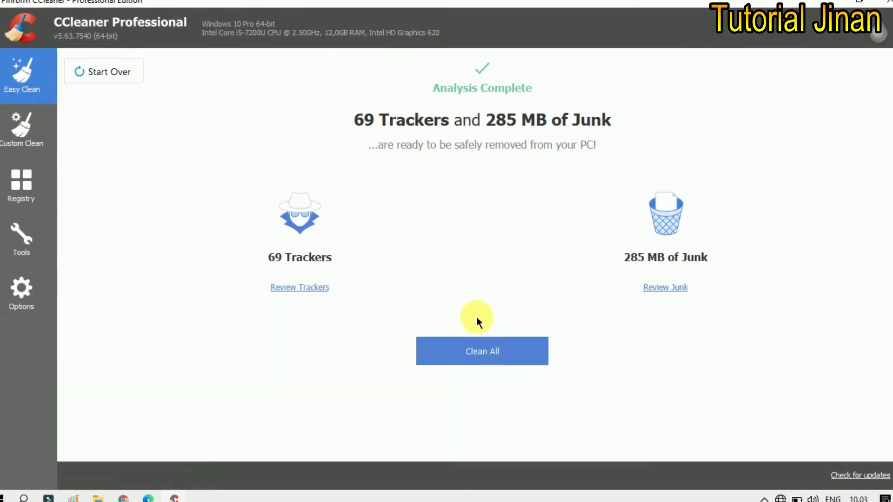
left_click(468, 366)
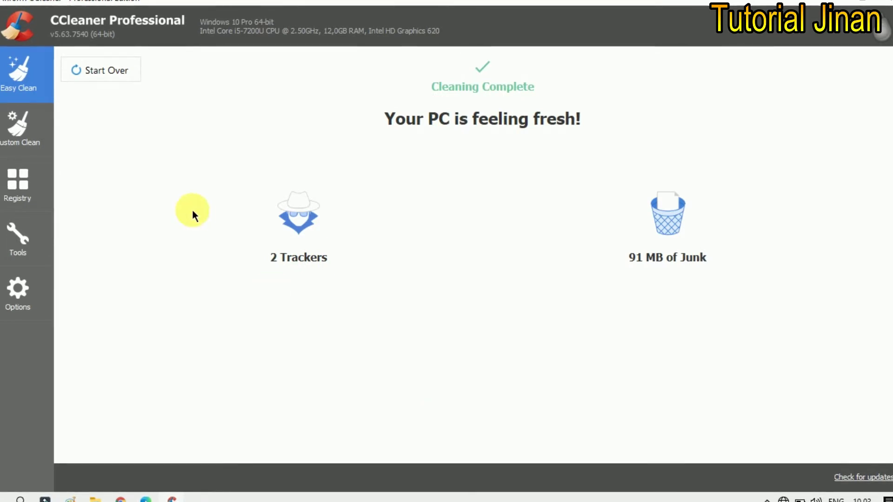
Step: Run the Custom Clean cleaner twice with the preselected Windows and application items
left_click(23, 129)
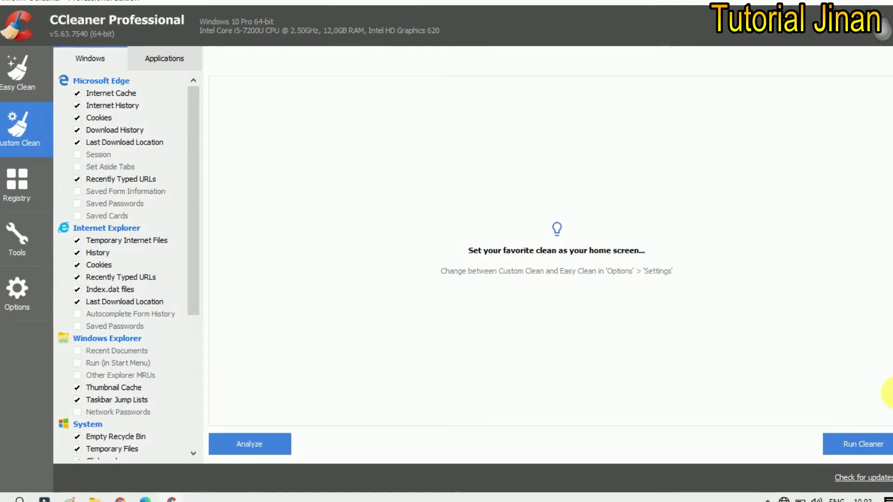
left_click(856, 443)
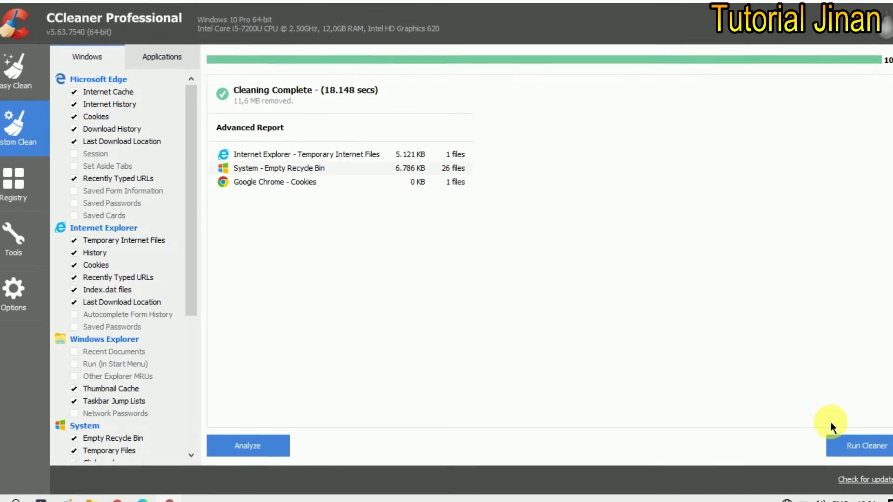
left_click(850, 447)
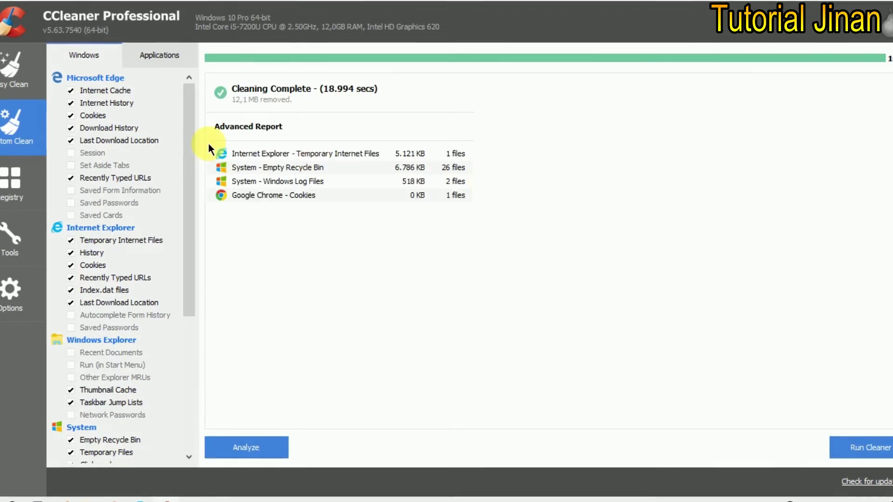
Step: Scan the registry for issues in all categories and fix all selected issues without backing up the registry
left_click(7, 188)
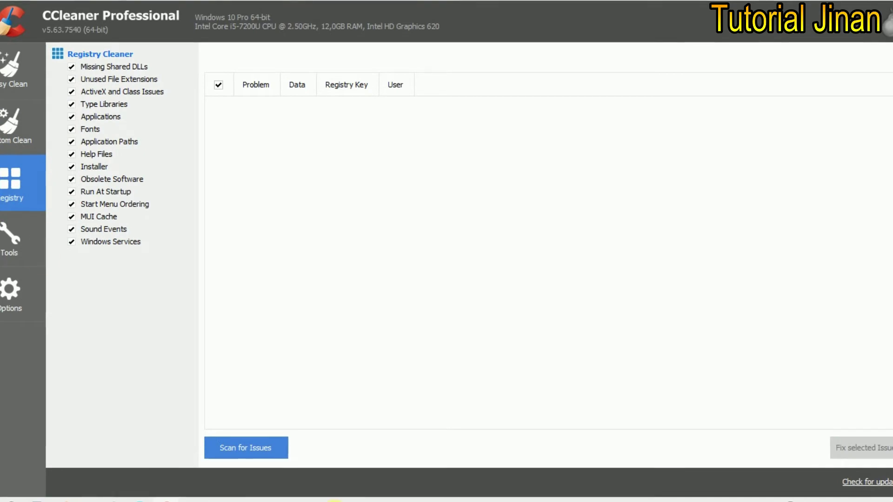
left_click(225, 447)
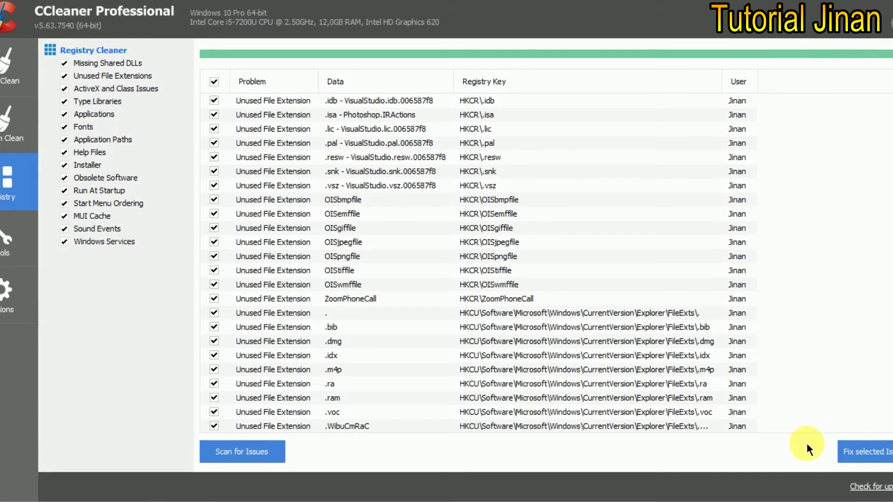
left_click(884, 460)
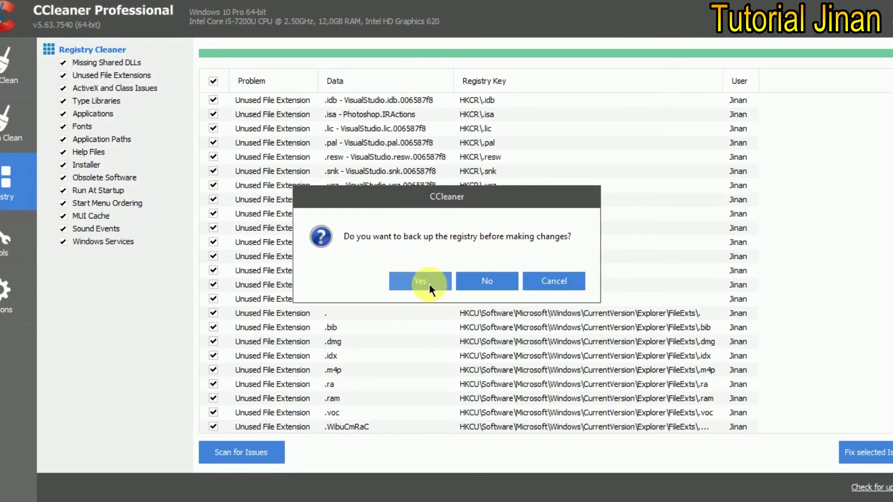
left_click(491, 282)
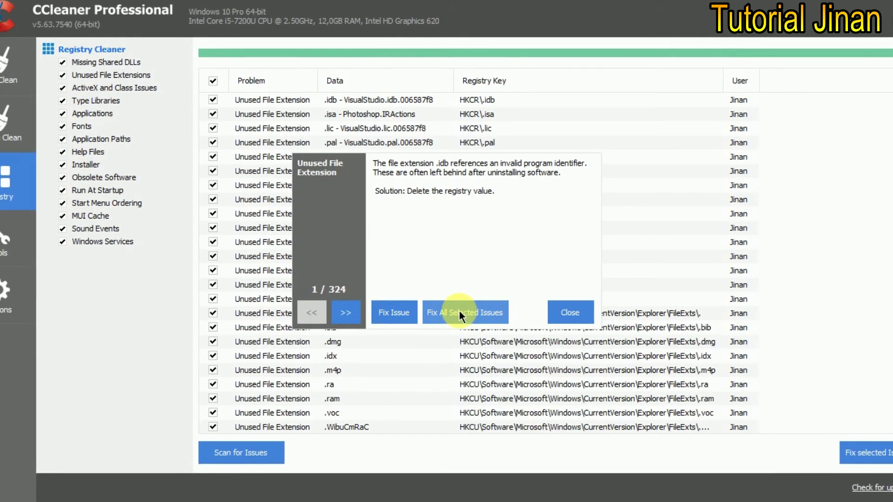
left_click(460, 312)
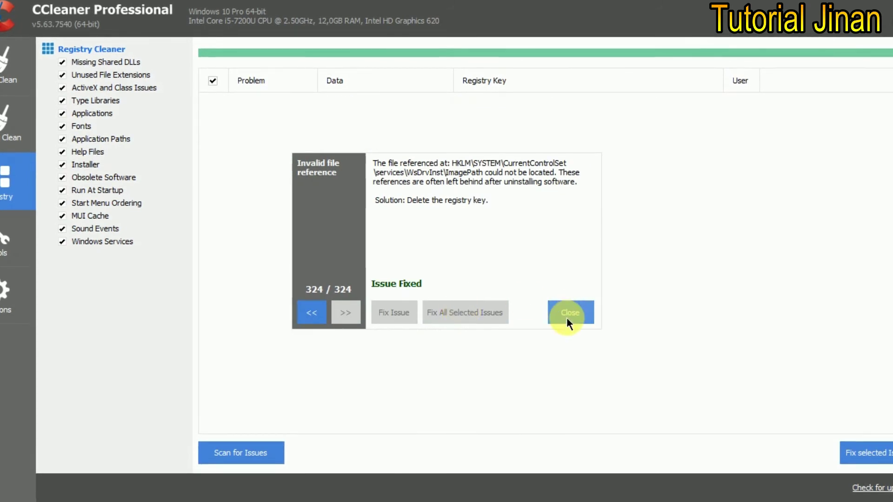
left_click(571, 315)
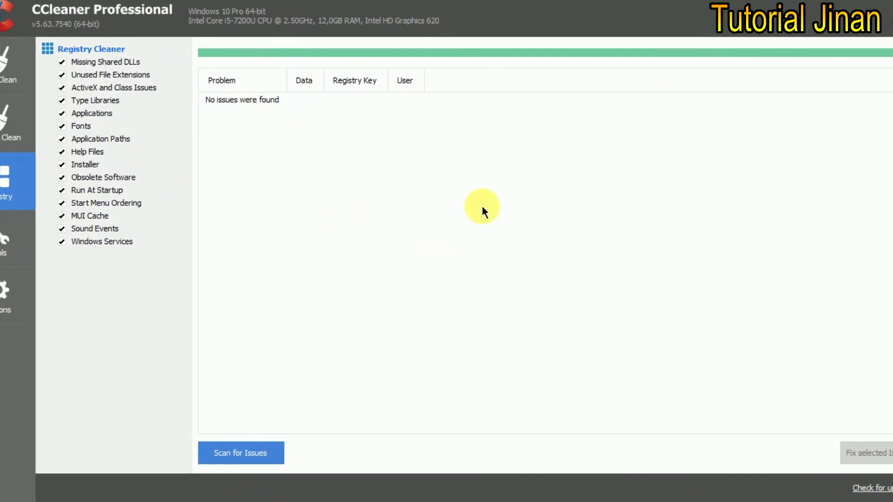
Step: Look through the tools from Software Updater and Startup to Disk Analyzer, Duplicate Finder, System Restore and Drive Wiper
left_click(12, 225)
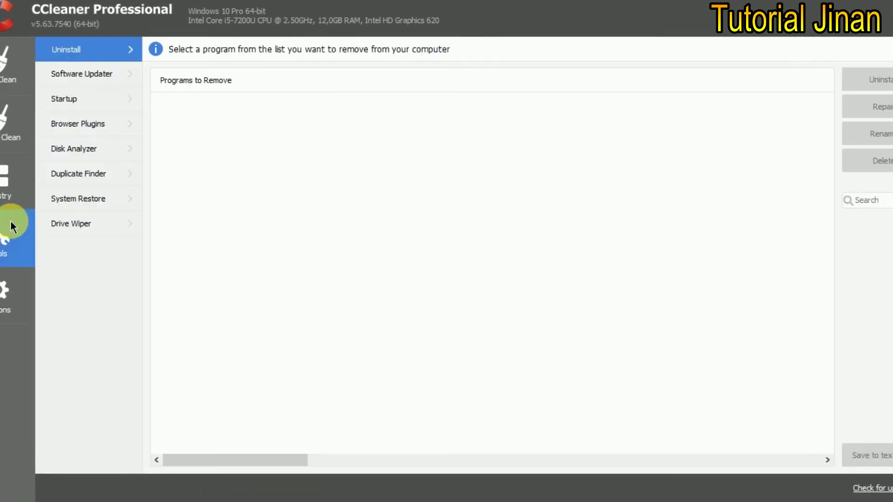
left_click(116, 76)
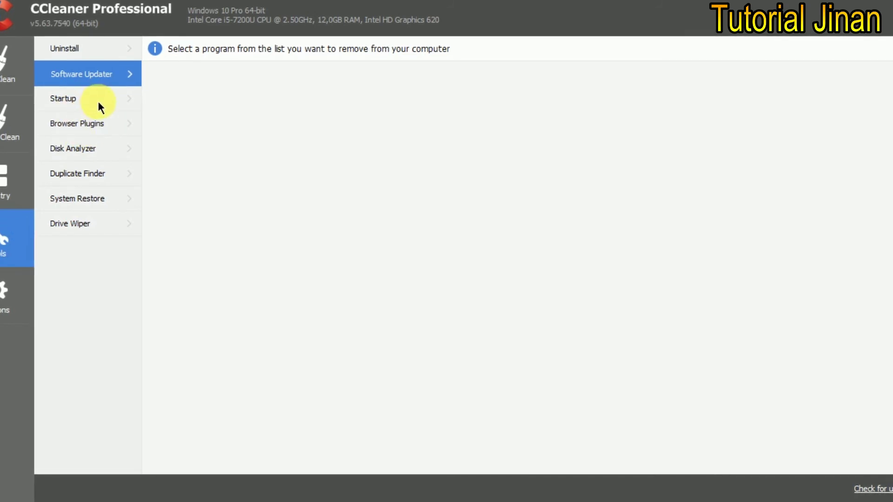
left_click(98, 102)
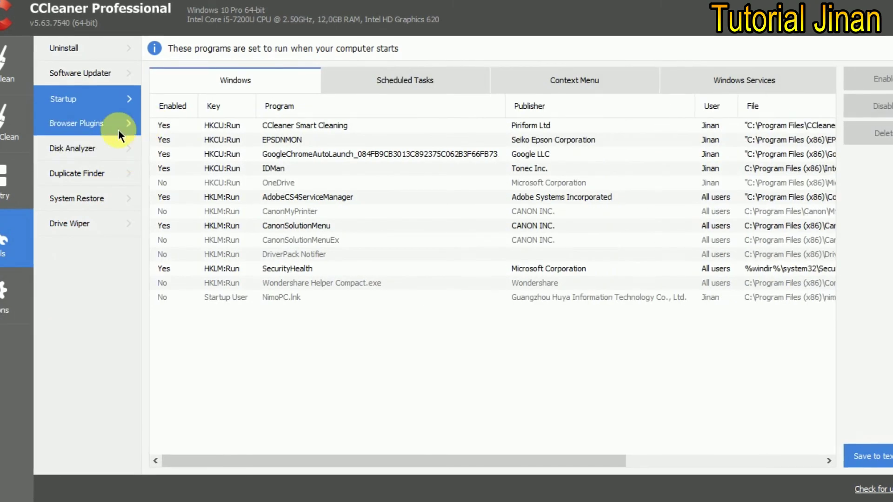
left_click(95, 126)
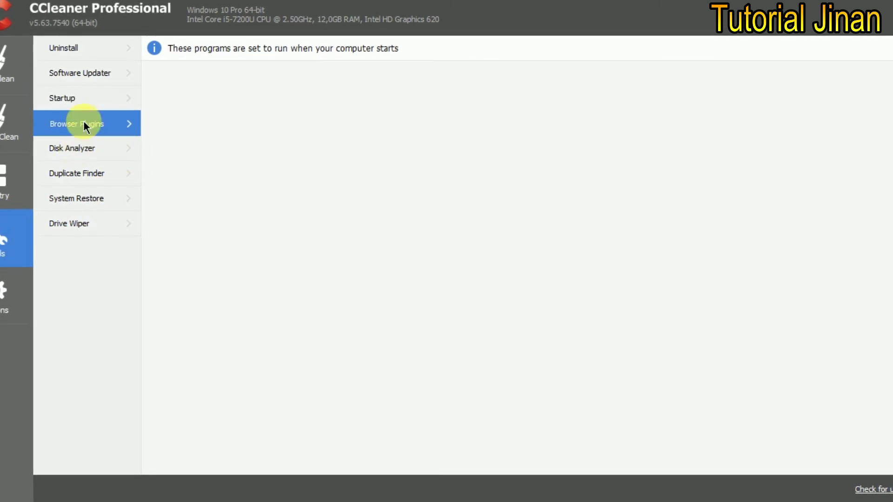
key("Down")
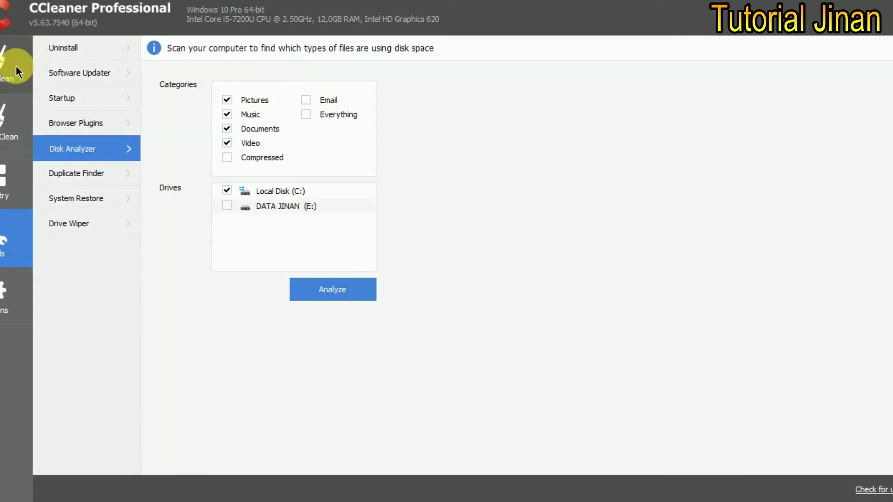
left_click(71, 173)
left_click(67, 208)
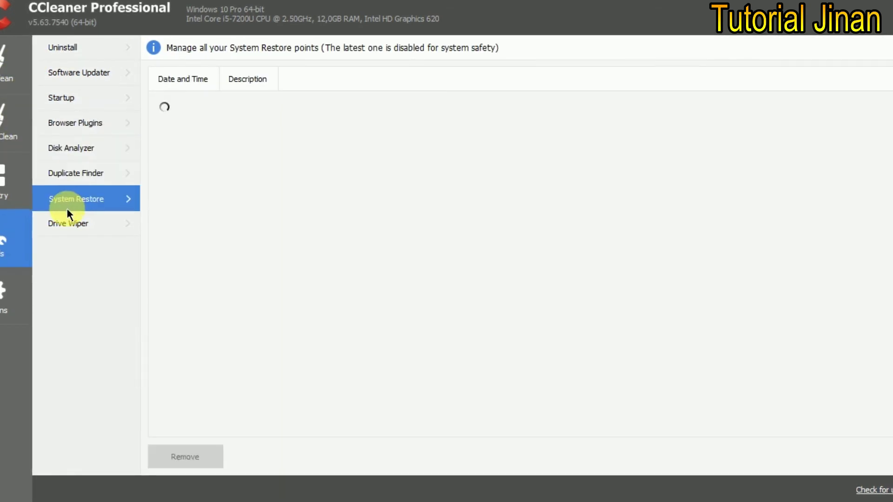
left_click(64, 227)
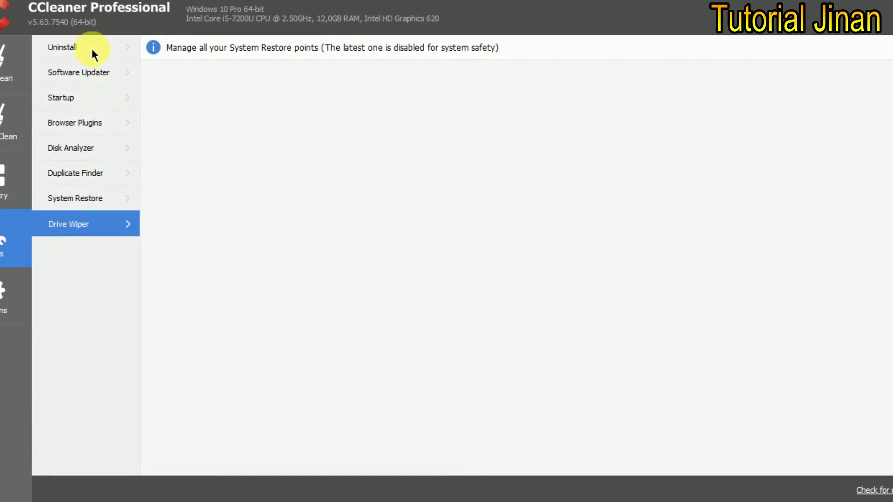
Step: Review the installed programs in the Uninstall list and check Software Updater for programs to update
left_click(92, 49)
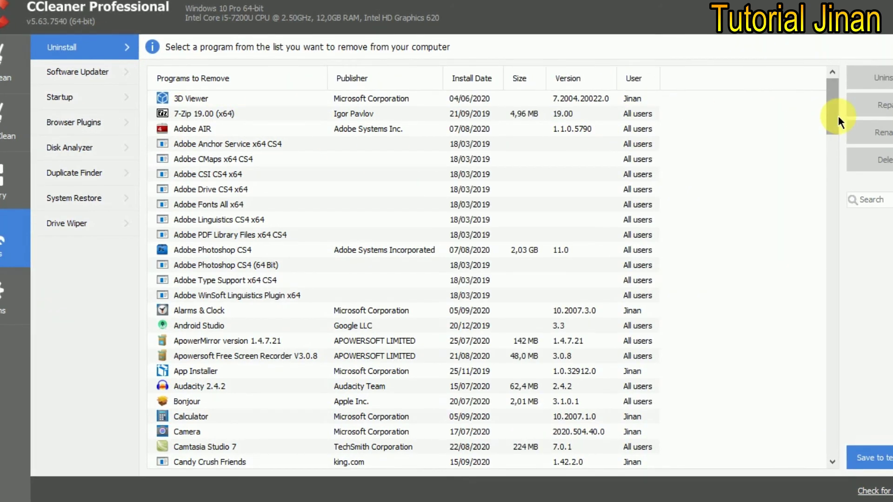
left_click_drag(833, 266, 828, 126)
left_click(102, 74)
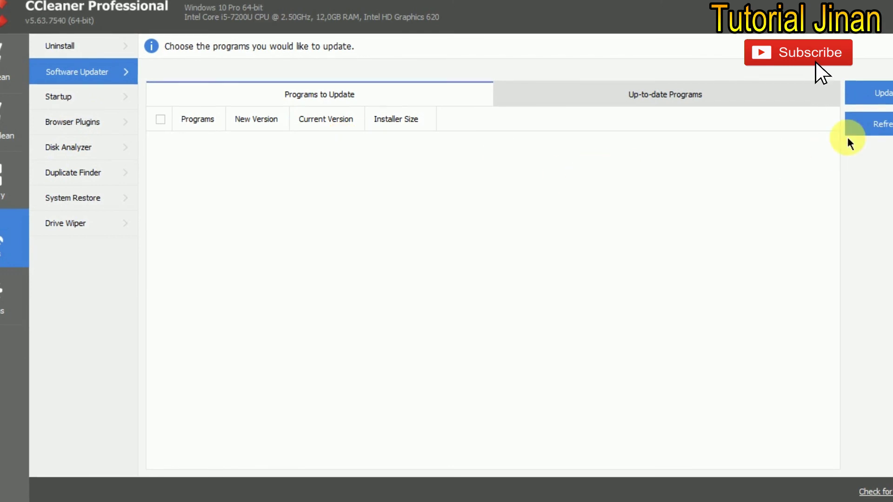
Step: Try to open the list of startup programs, and bring the CCleaner window back from the desktop
left_click(53, 97)
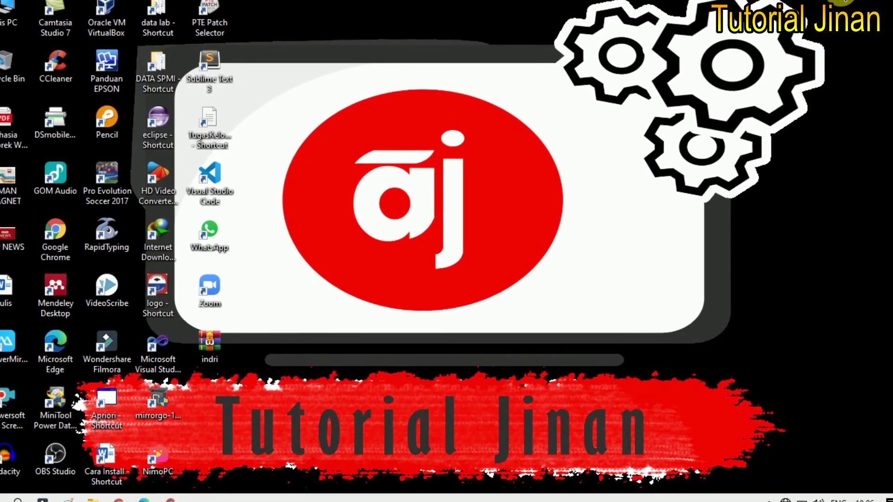
right_click(755, 56)
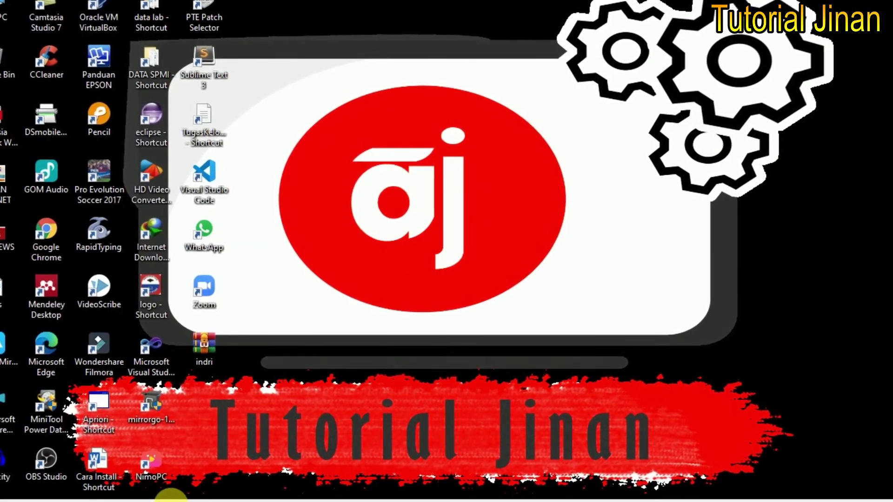
left_click(171, 494)
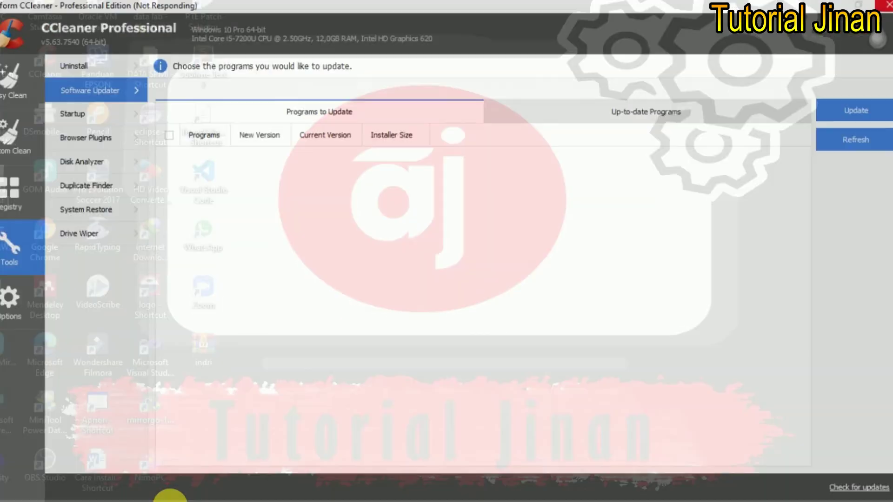